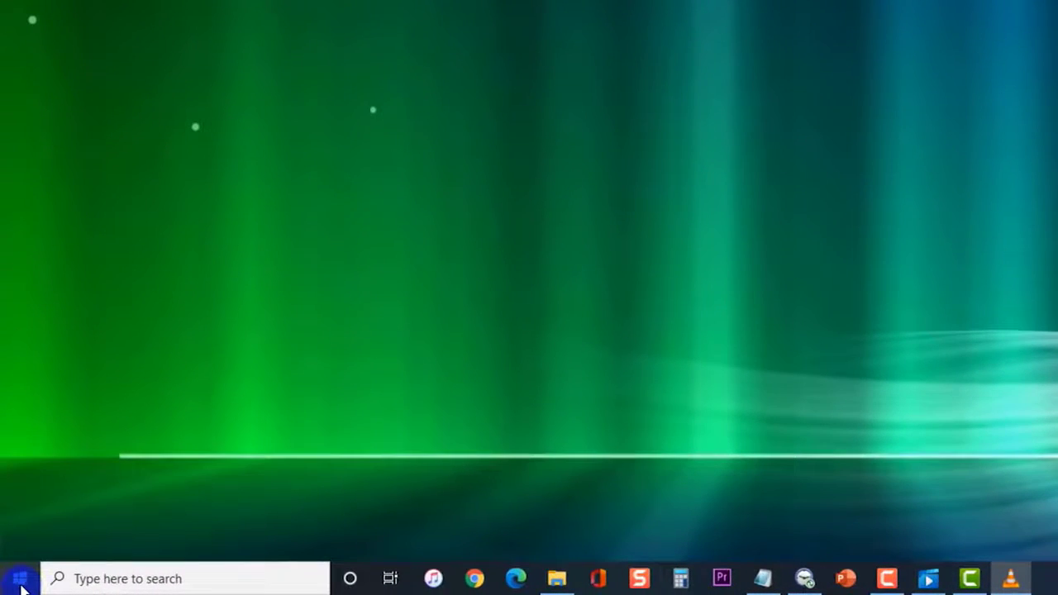
# Open Device Manager by searching 'de' from the quick system menu
pyautogui.rightClick(21, 584)
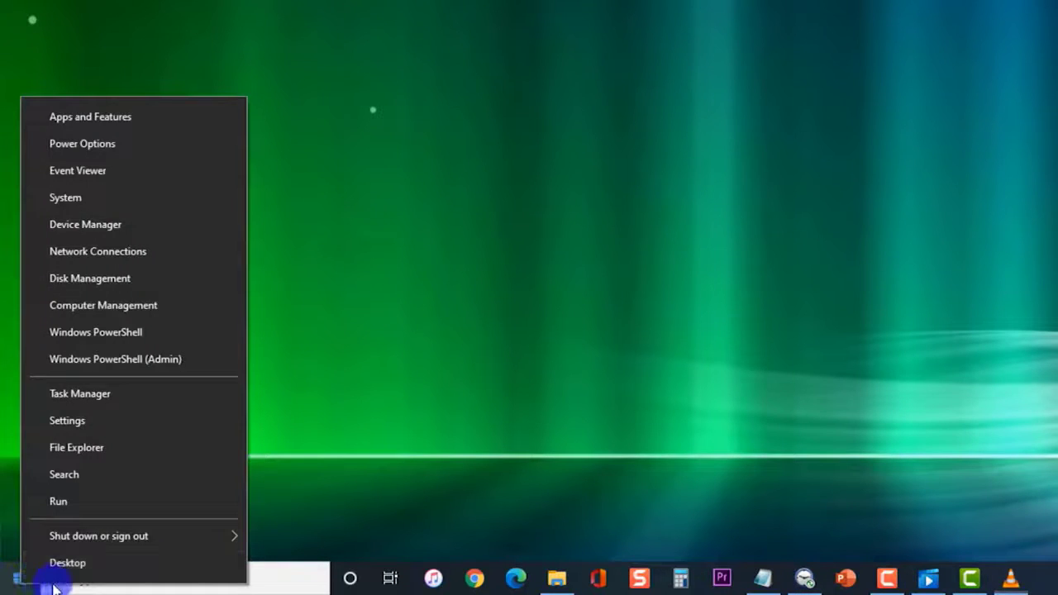
pyautogui.click(201, 578)
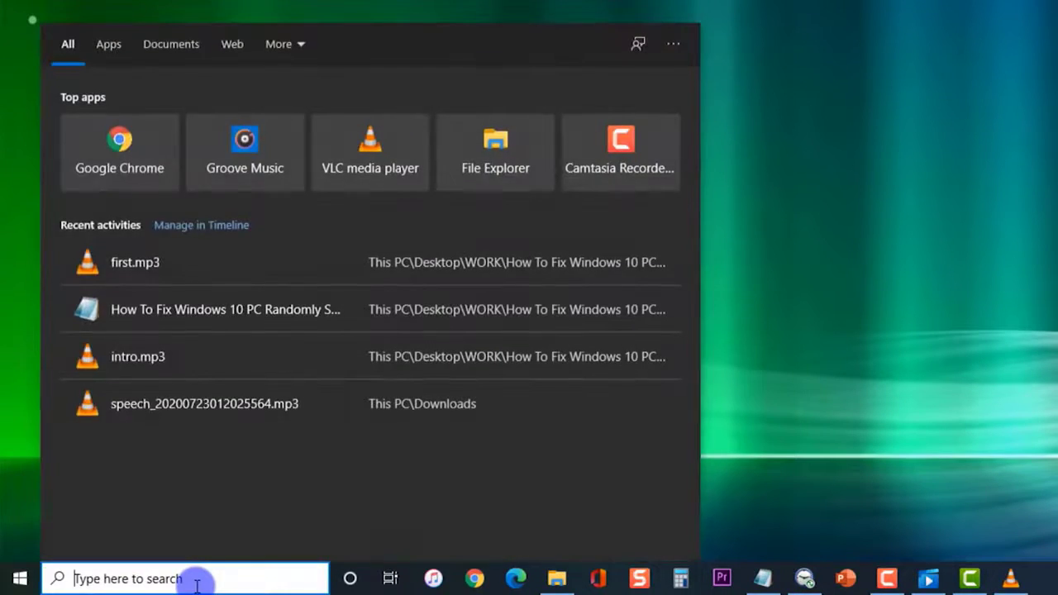
pyautogui.write('de')
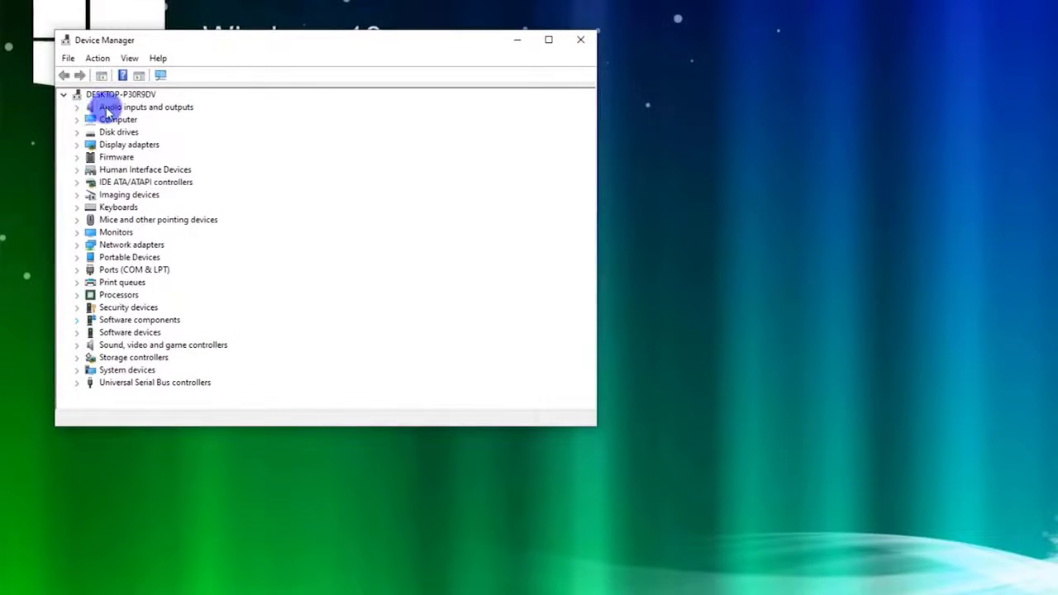
# Expand Audio and Computer, checking driver options for the microphone and ACPI x64-based PC
pyautogui.click(77, 106)
pyautogui.rightClick(128, 122)
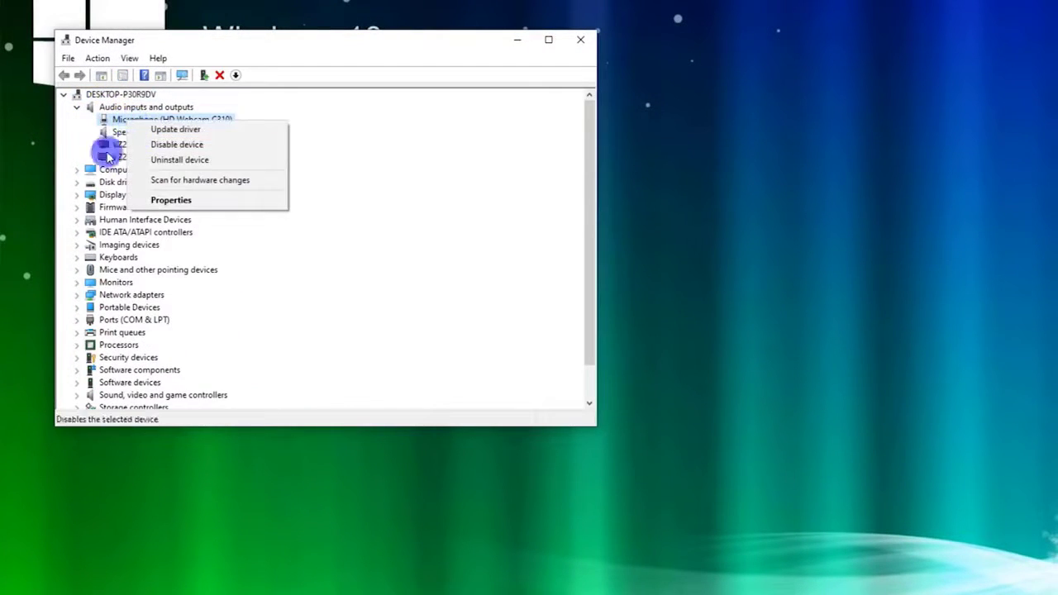
pyautogui.click(77, 168)
pyautogui.rightClick(124, 184)
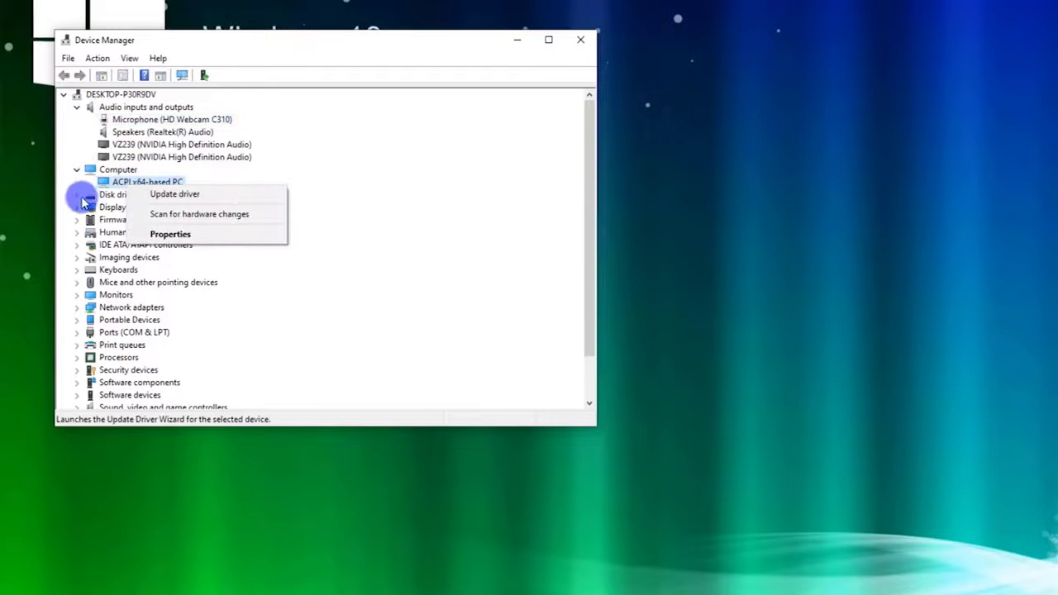
# Check the mass storage device's driver, expand Display adapters, then bring up the restart options
pyautogui.click(77, 195)
pyautogui.rightClick(143, 207)
pyautogui.click(77, 257)
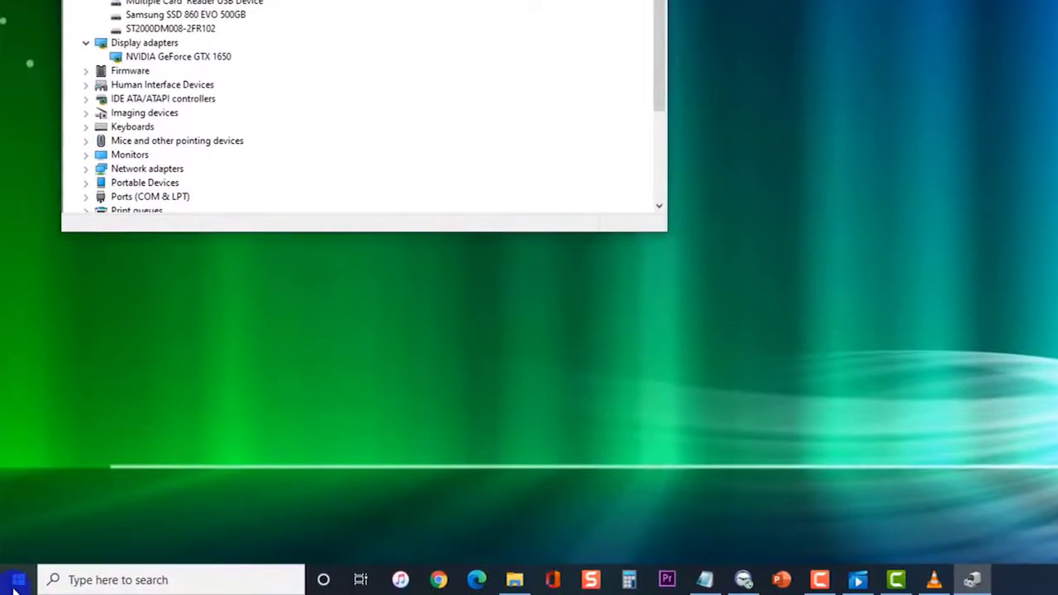
pyautogui.click(19, 579)
pyautogui.click(19, 549)
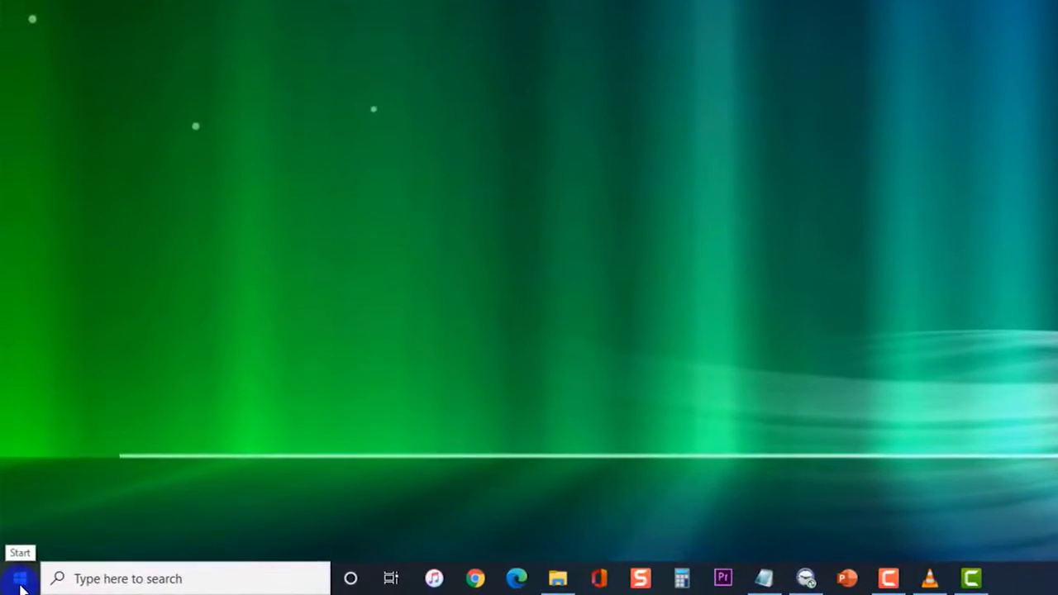
# Go to Settings > System > Power & sleep
pyautogui.click(20, 578)
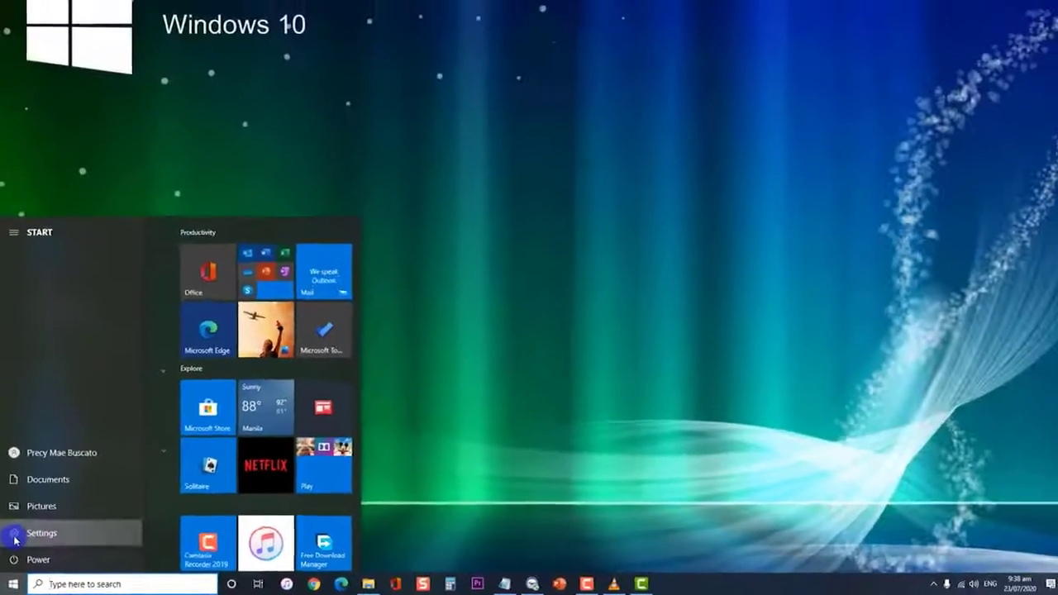
pyautogui.click(21, 502)
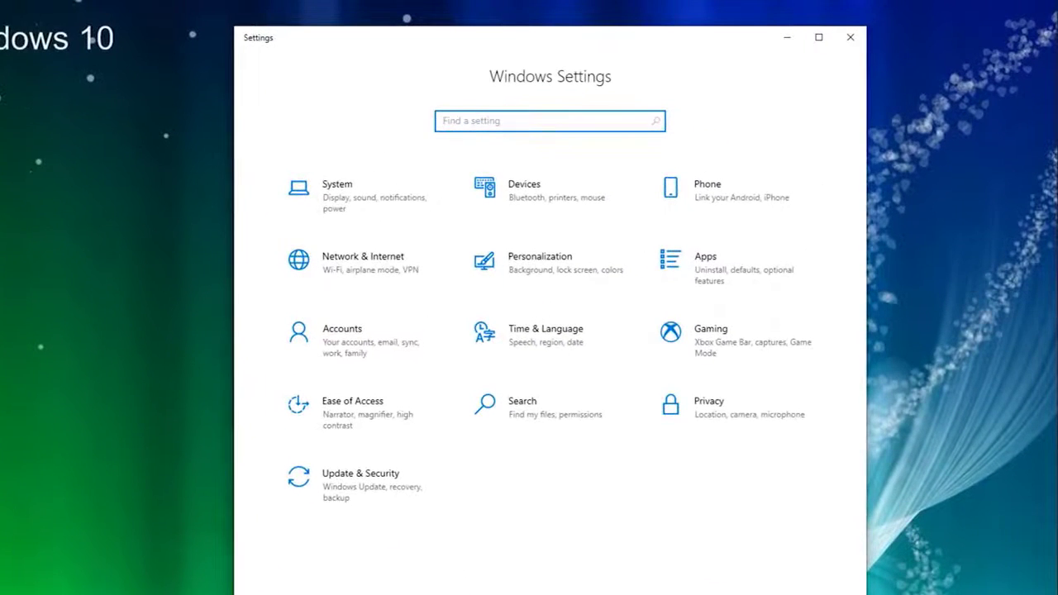
pyautogui.click(338, 191)
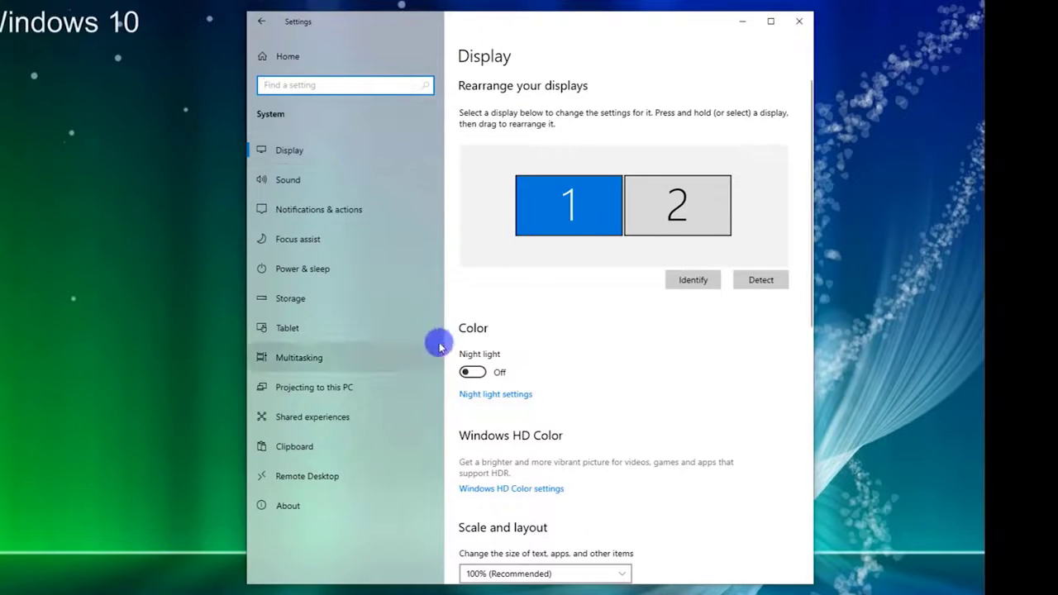
pyautogui.click(350, 276)
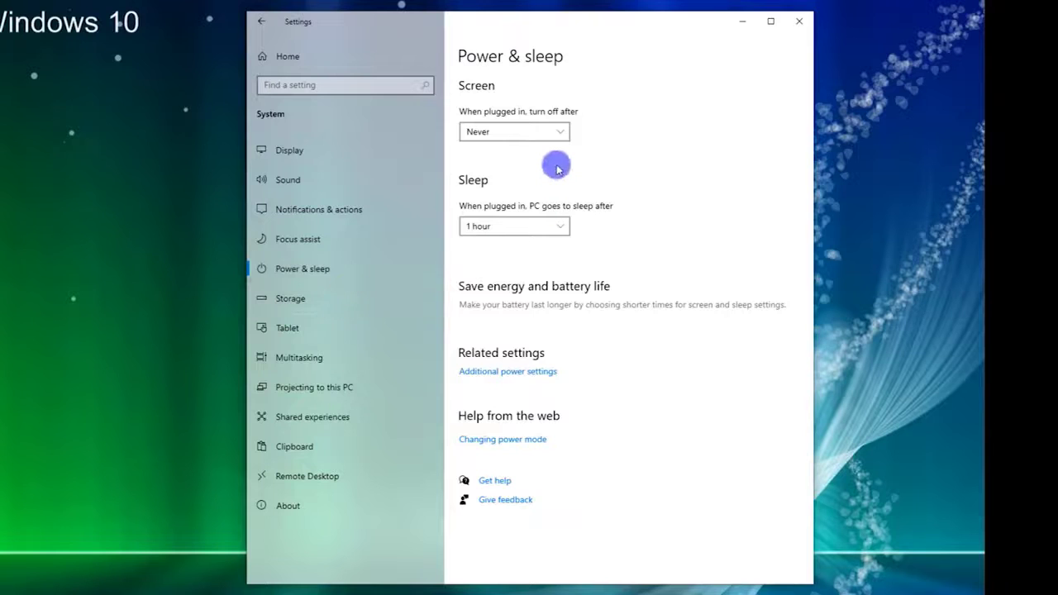
# Set both the plugged-in screen timeout and sleep timeout to Never
pyautogui.click(532, 133)
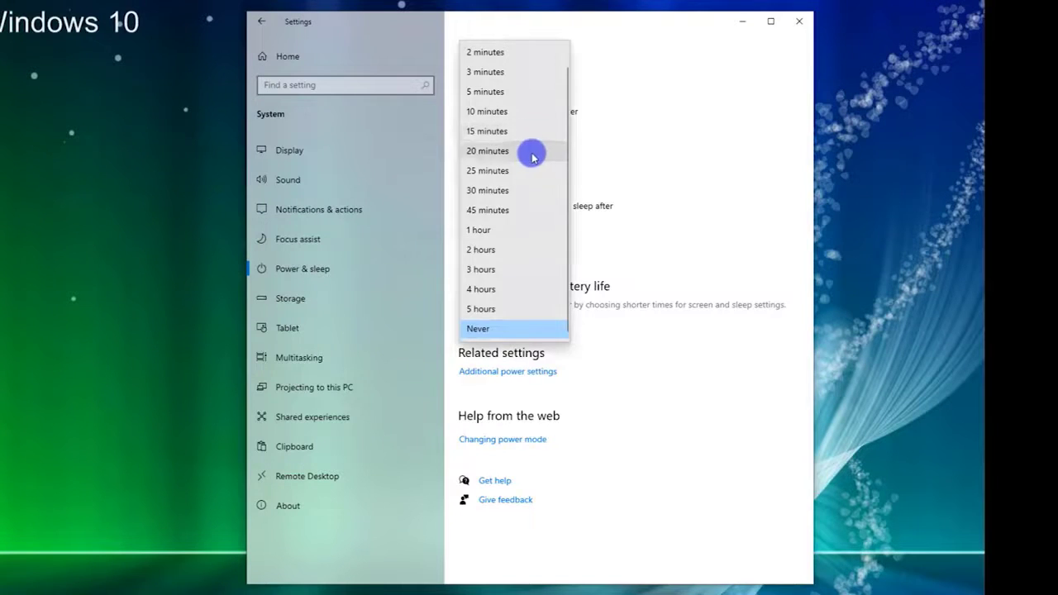
pyautogui.click(525, 333)
pyautogui.click(515, 228)
pyautogui.click(524, 331)
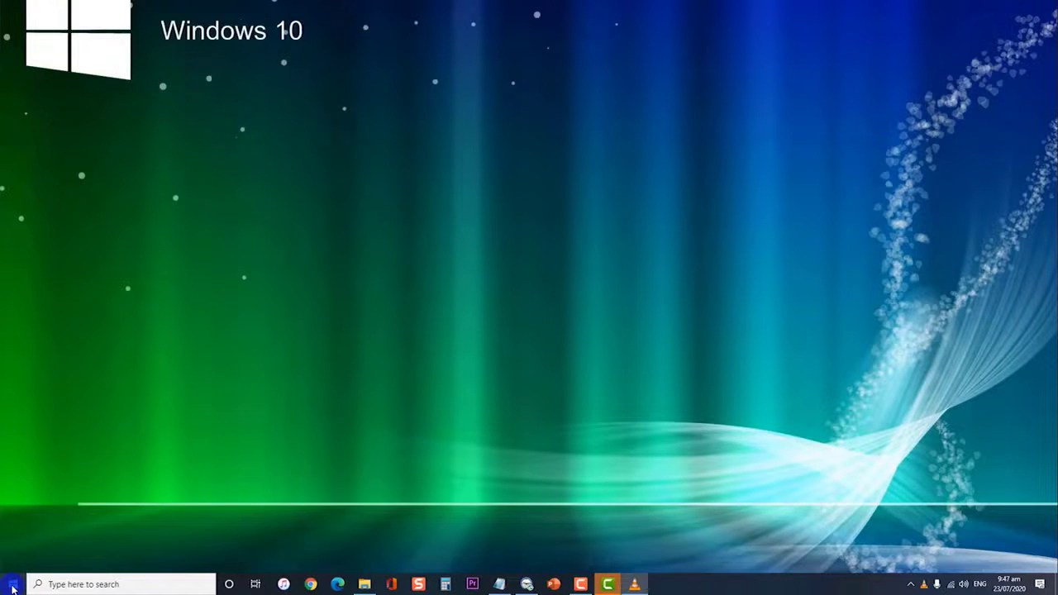
# In Power Options' power button settings, unlock the shutdown settings and uncheck 'Turn on fast startup'
pyautogui.click(16, 585)
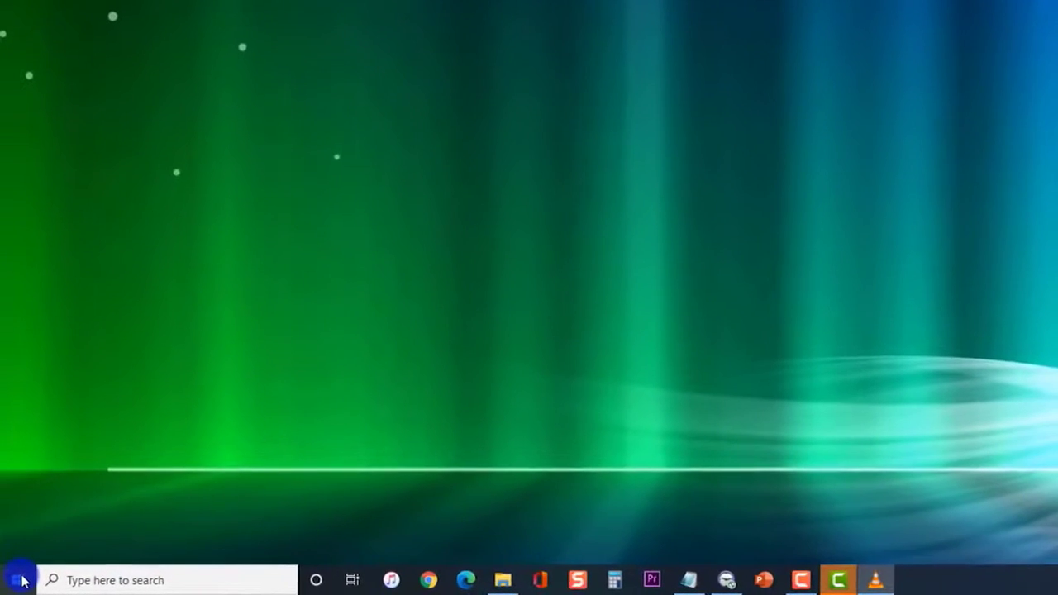
pyautogui.rightClick(16, 584)
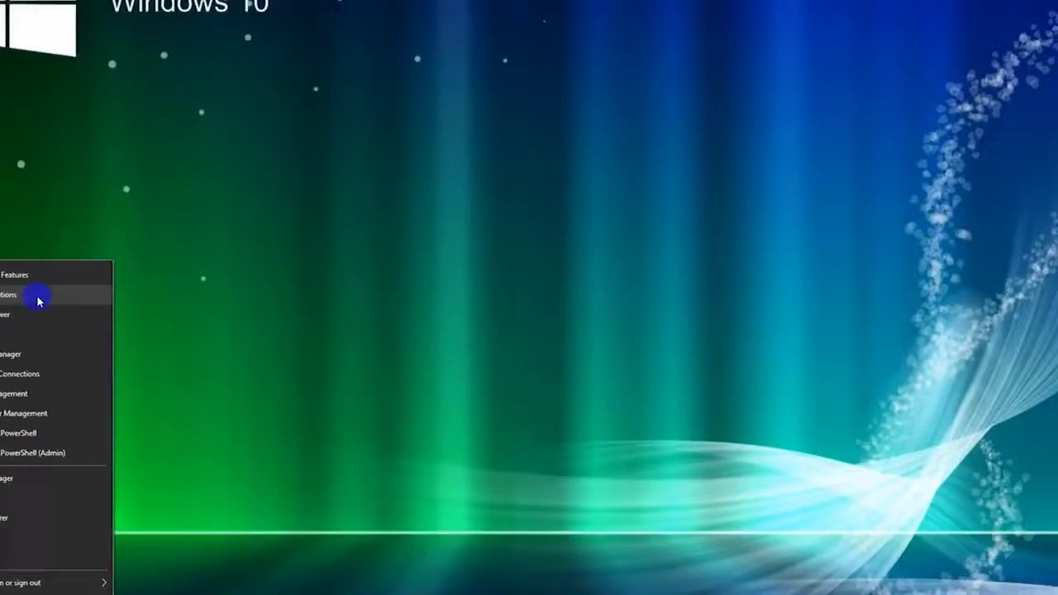
pyautogui.click(77, 174)
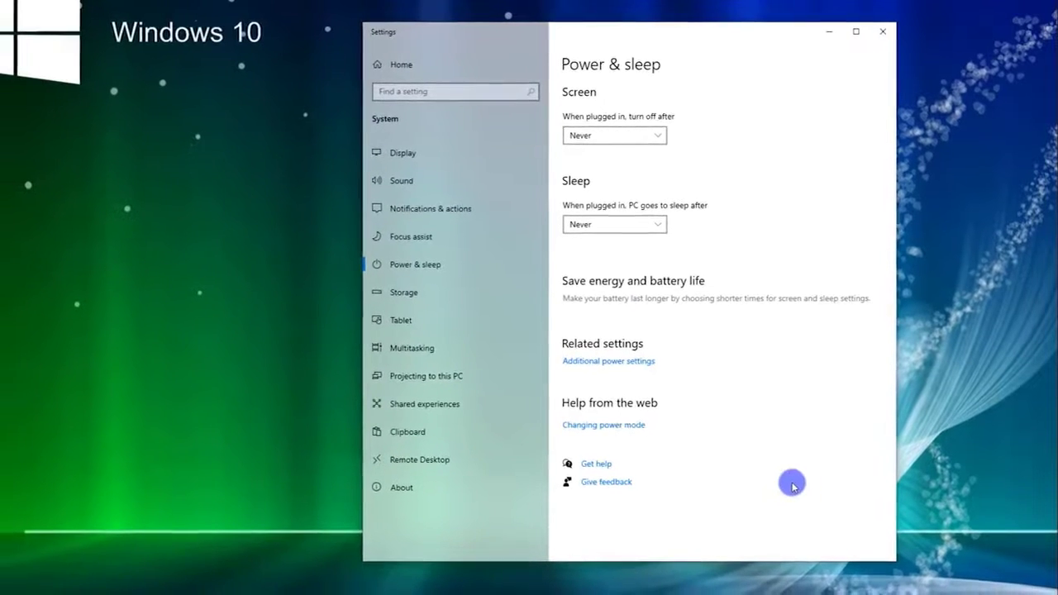
pyautogui.click(620, 363)
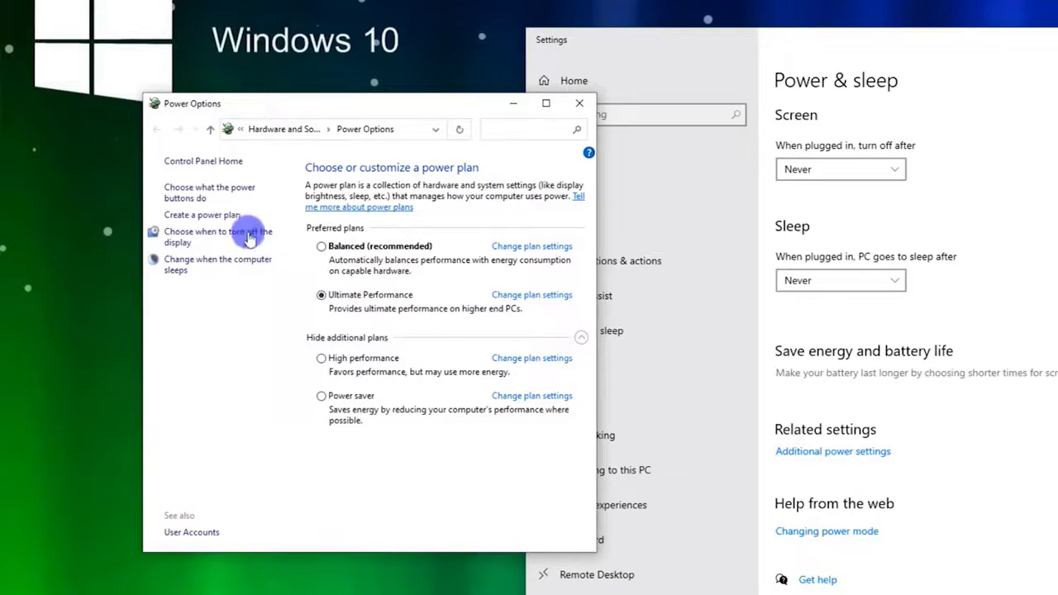
pyautogui.click(210, 196)
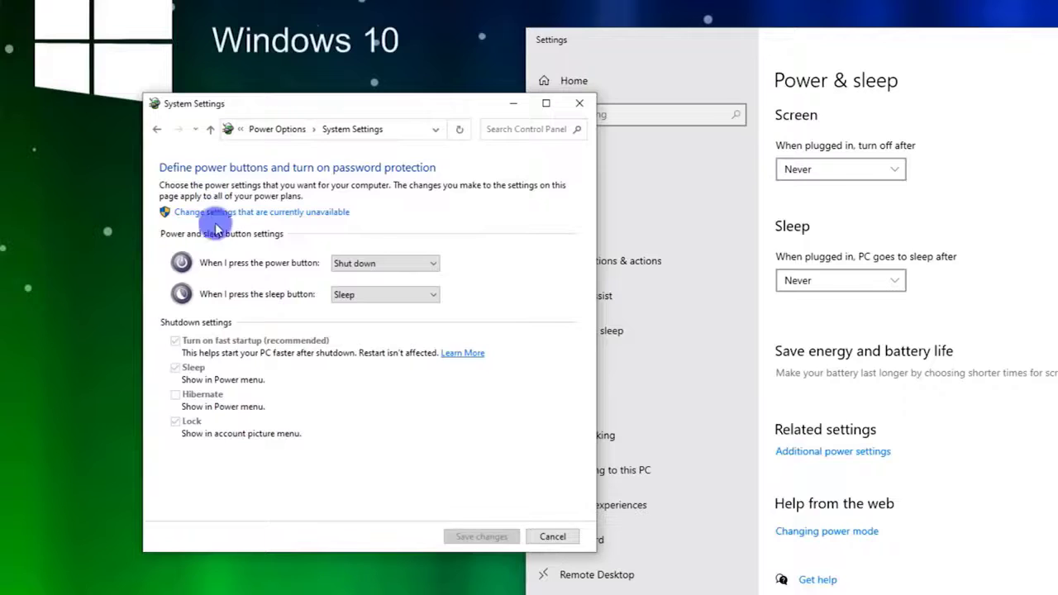
pyautogui.click(237, 213)
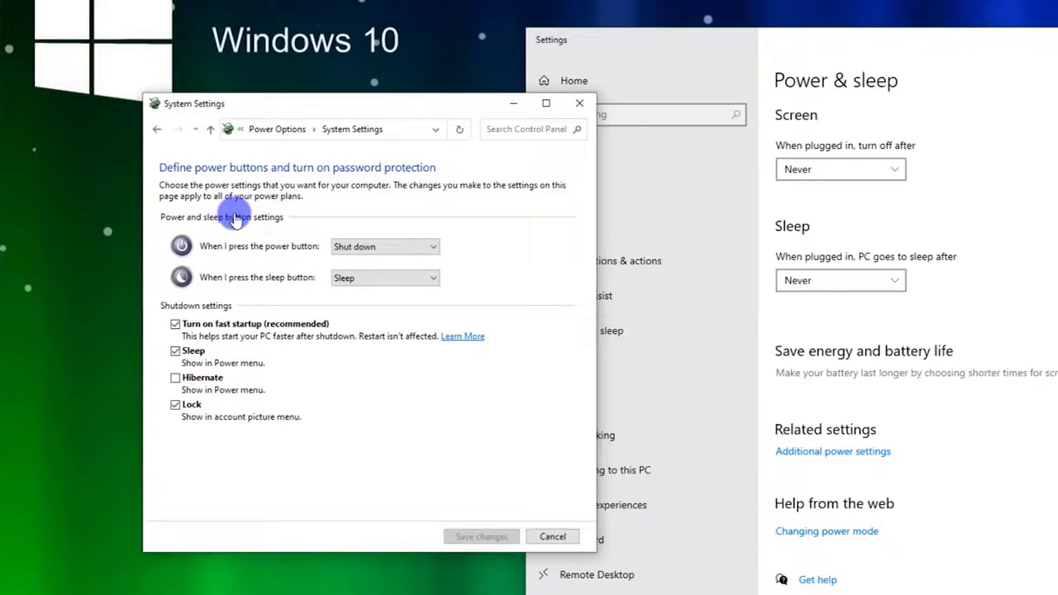
pyautogui.click(175, 325)
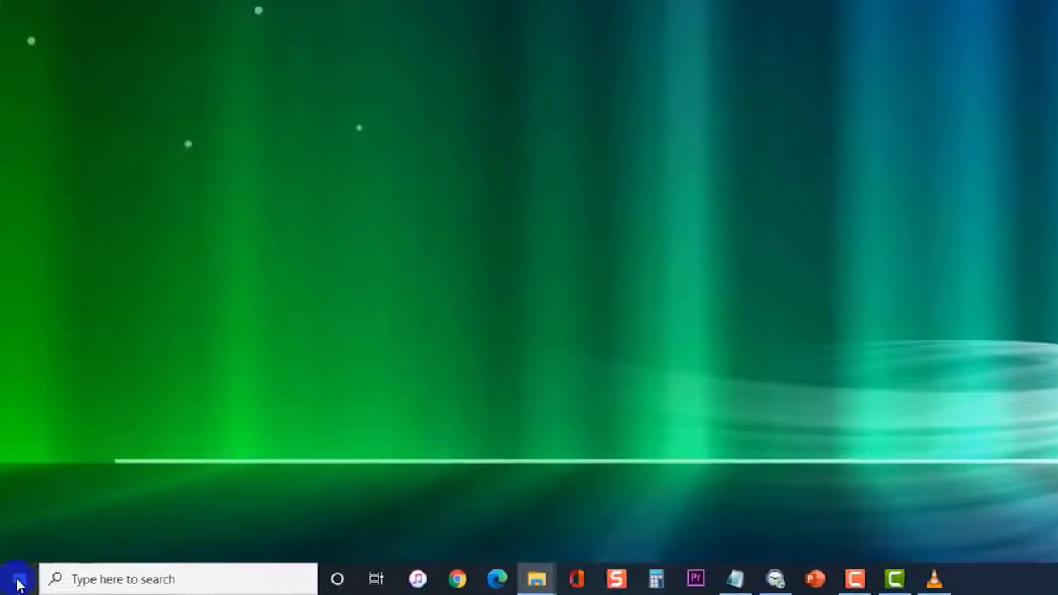
# Keep Ultimate Performance as the active power plan and open its plan settings
pyautogui.rightClick(14, 578)
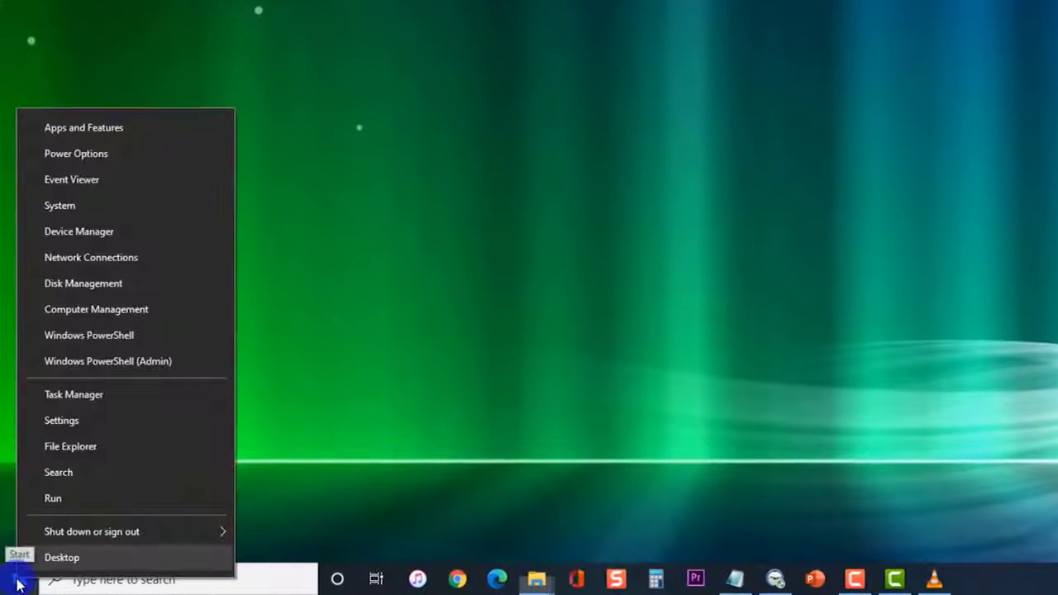
pyautogui.click(75, 154)
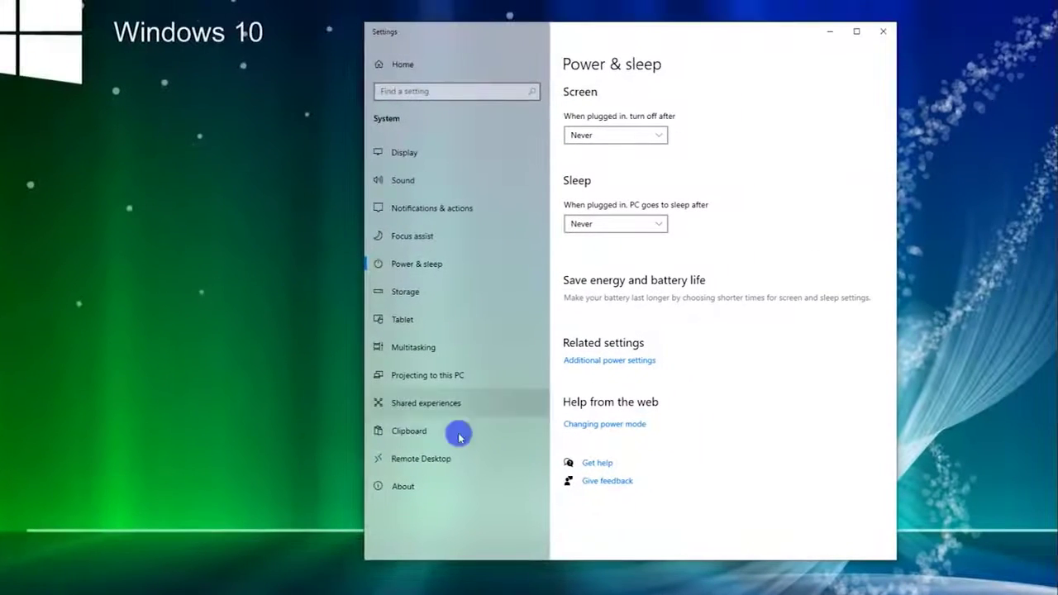
pyautogui.click(622, 364)
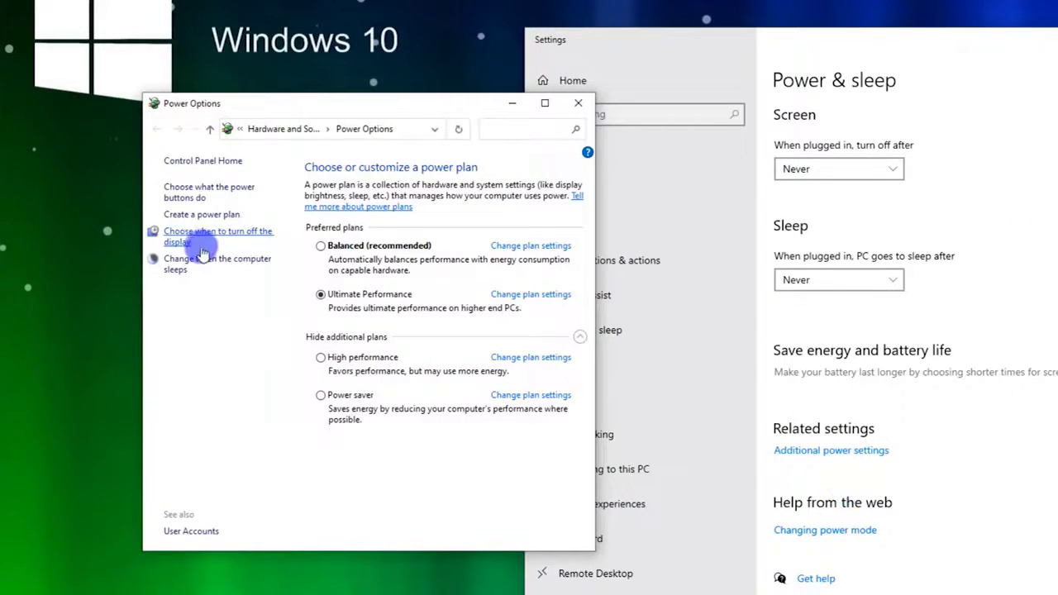
pyautogui.click(321, 246)
pyautogui.click(321, 295)
pyautogui.click(556, 296)
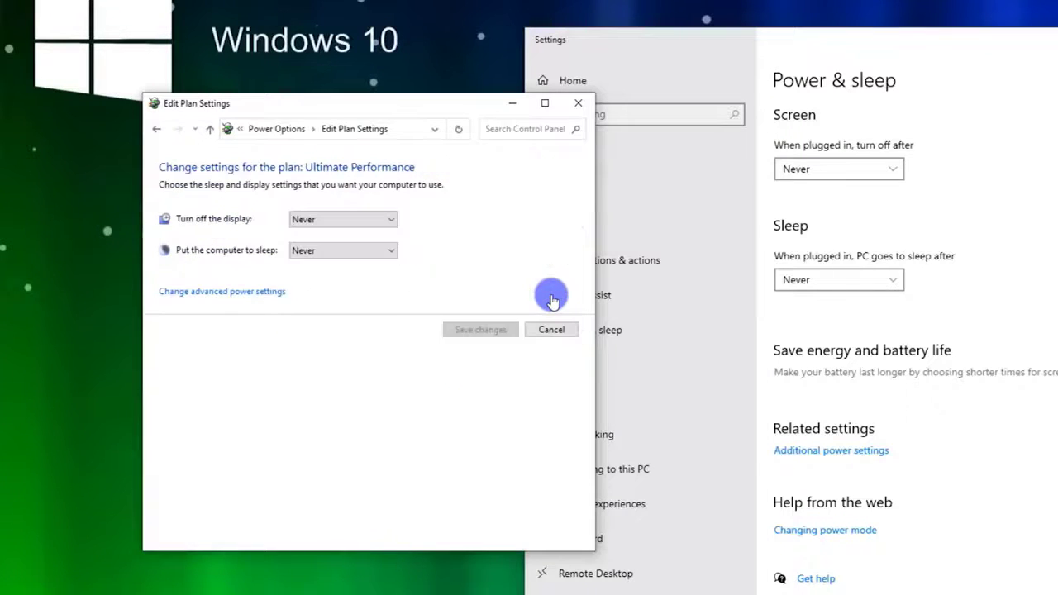
# In advanced power settings, set Minimum processor state to 0
pyautogui.click(232, 294)
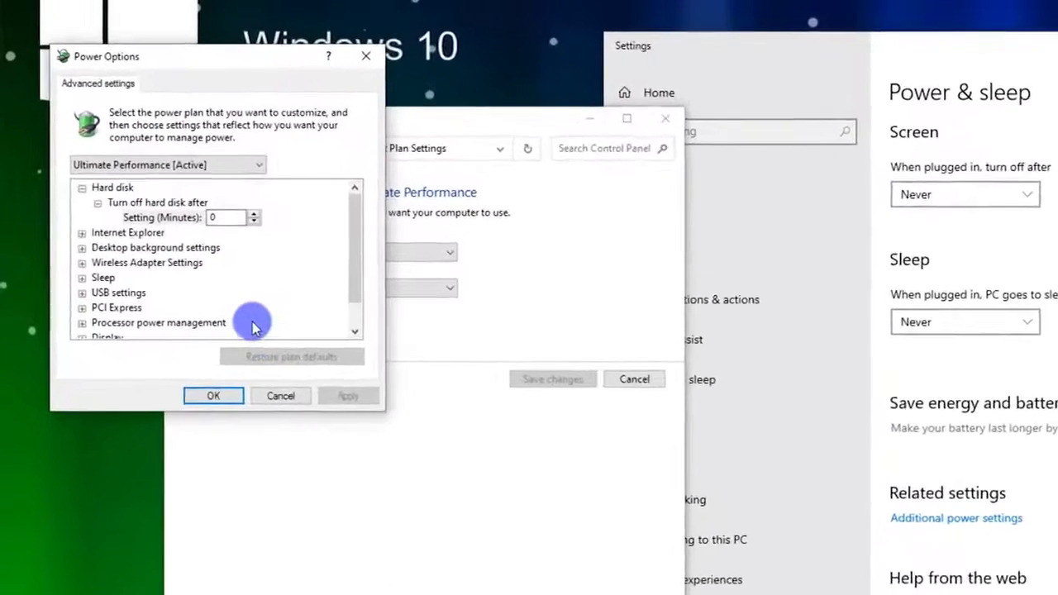
pyautogui.click(88, 201)
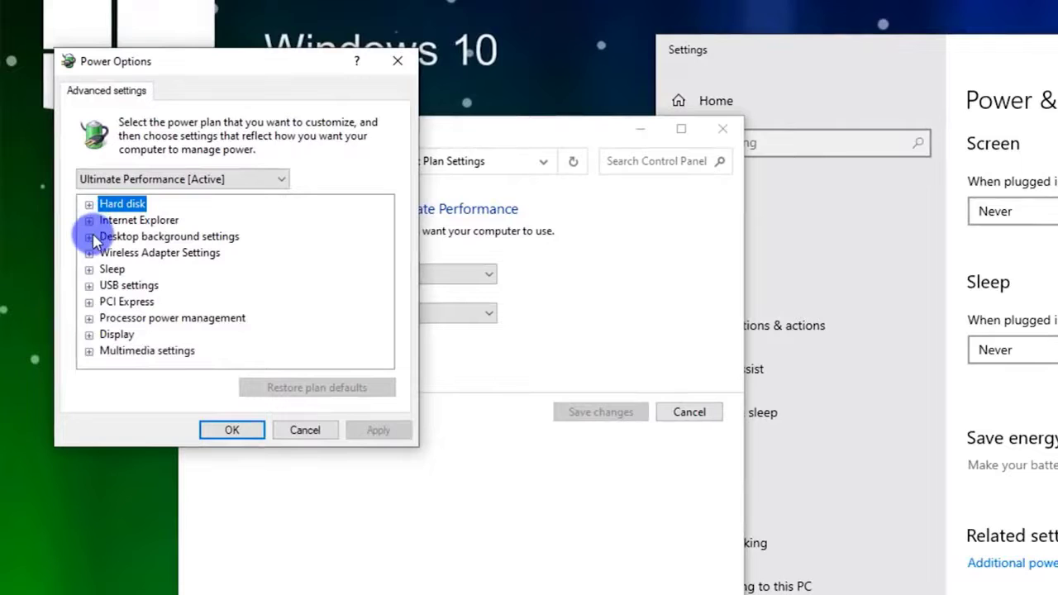
pyautogui.click(89, 318)
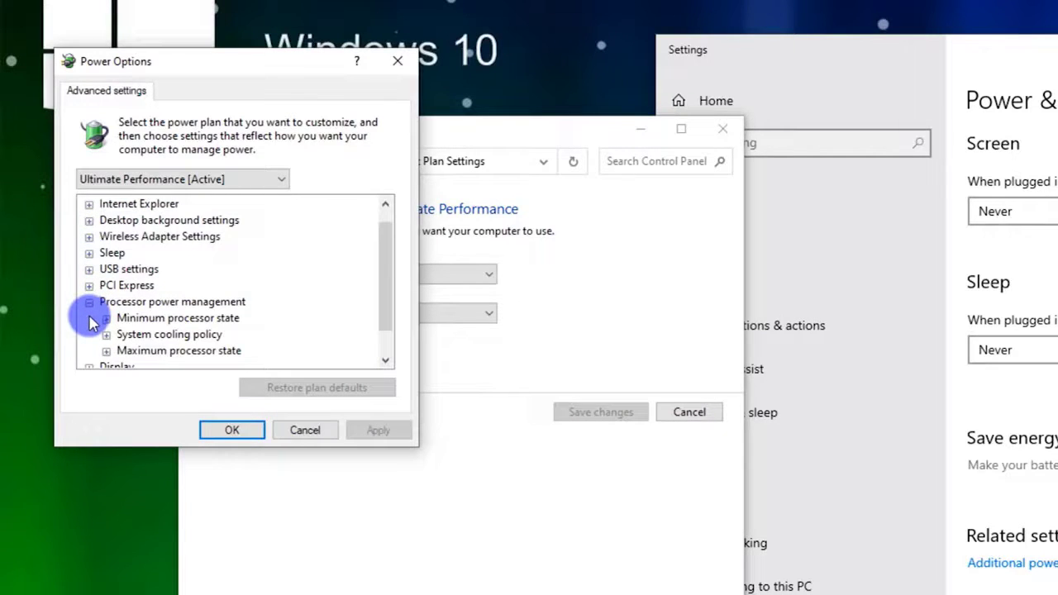
pyautogui.scroll(-1, 98, 323)
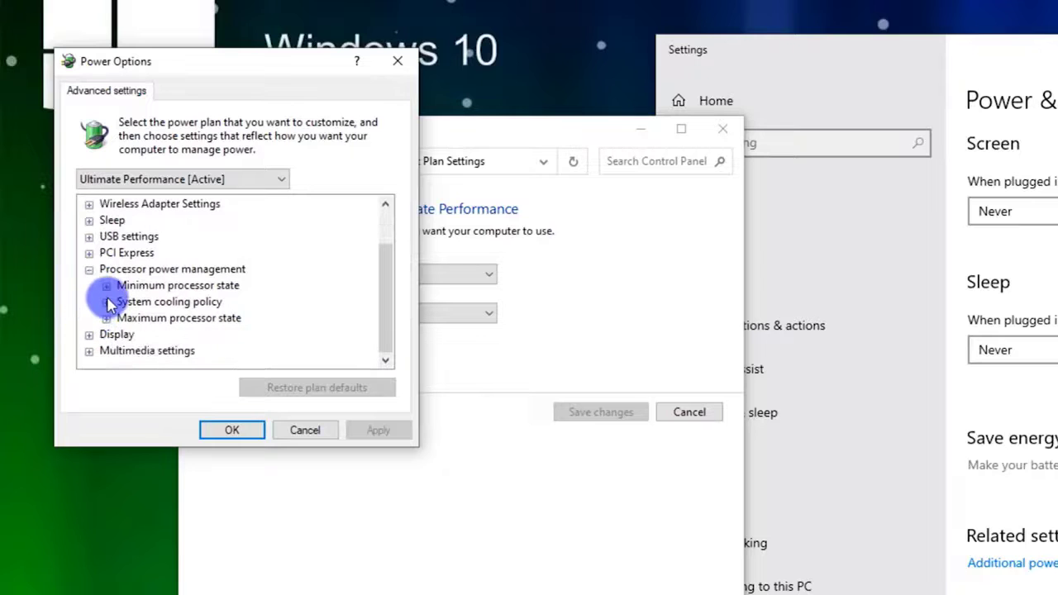
pyautogui.click(106, 286)
pyautogui.click(198, 302)
pyautogui.write('0')
pyautogui.click(105, 285)
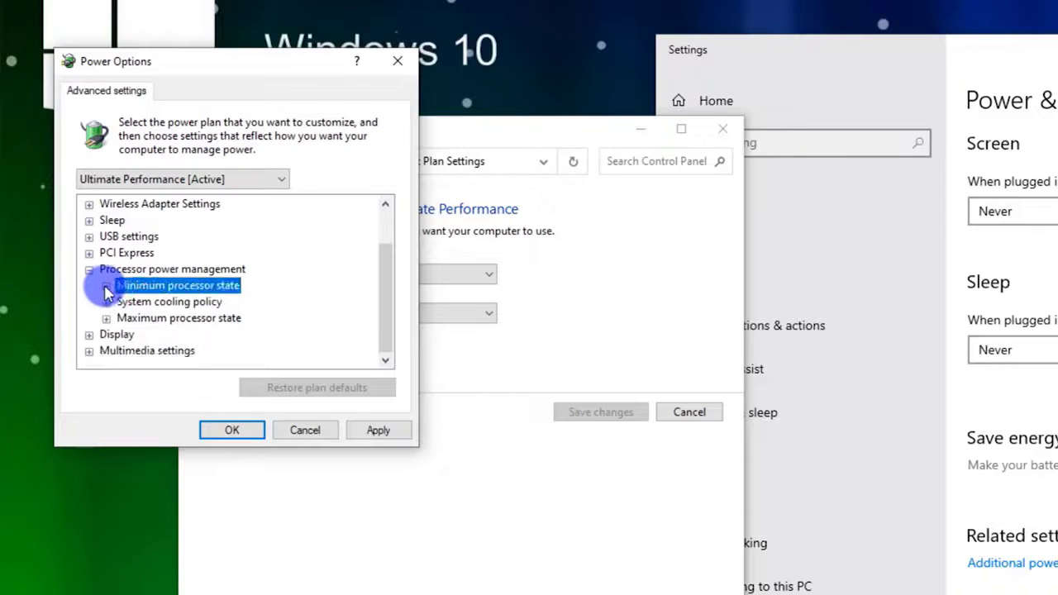
pyautogui.click(90, 271)
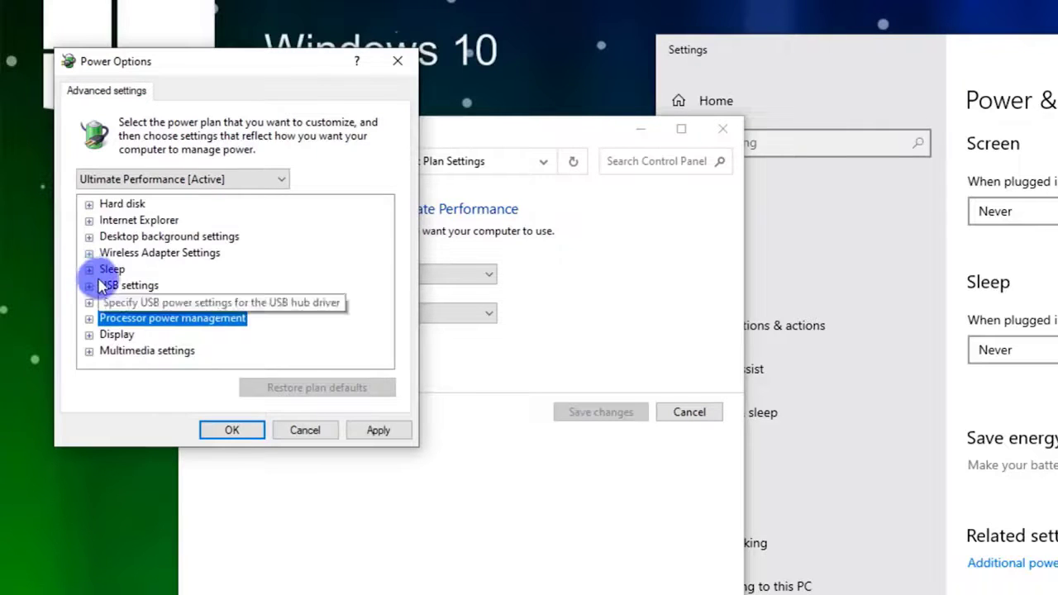
# Set the hard disk turn-off time to Never
pyautogui.click(88, 204)
pyautogui.moveTo(171, 220)
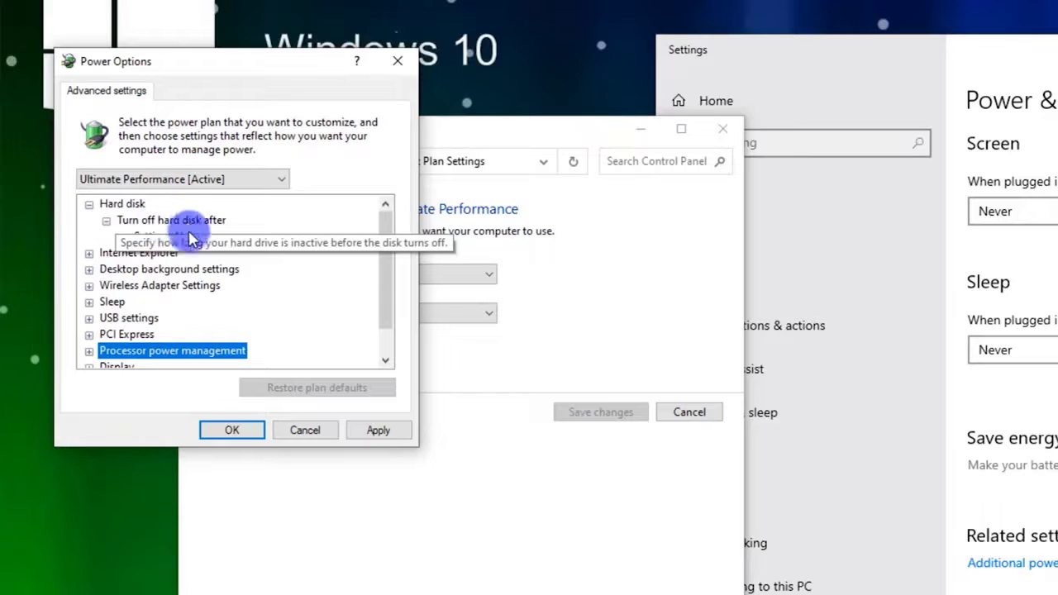
pyautogui.click(190, 238)
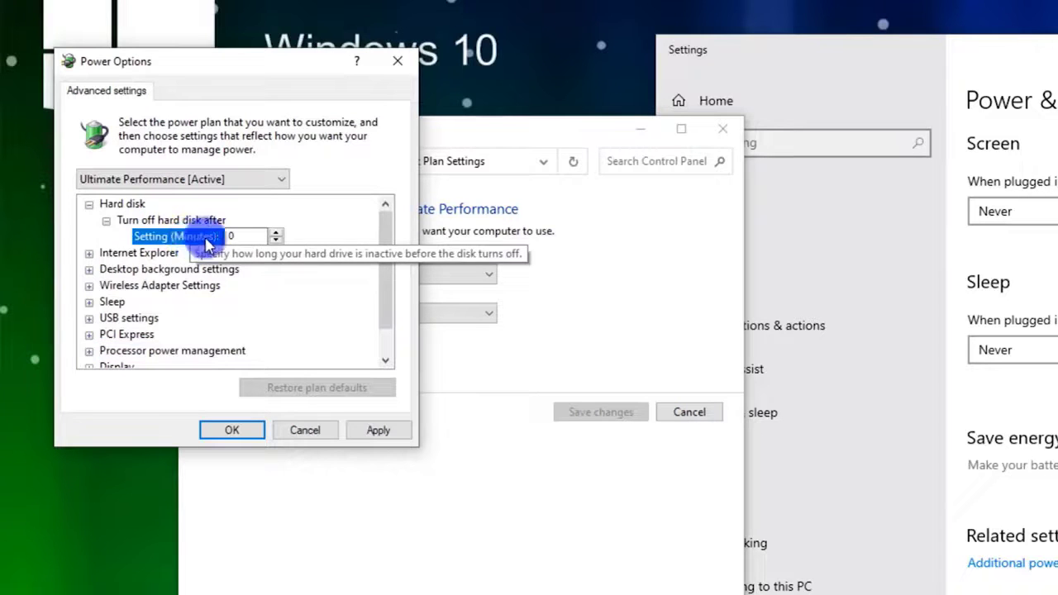
pyautogui.click(108, 225)
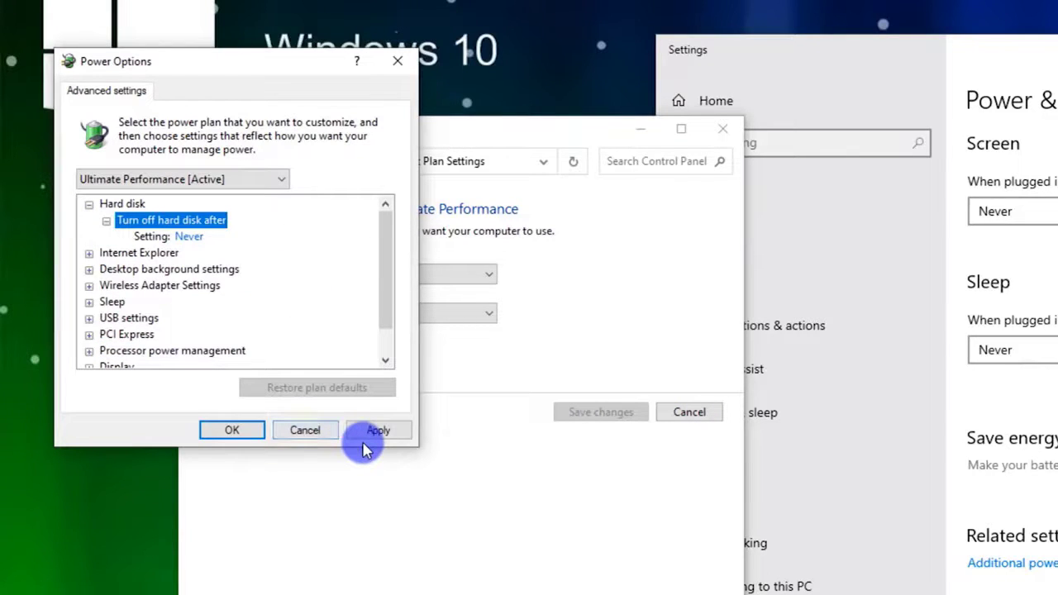